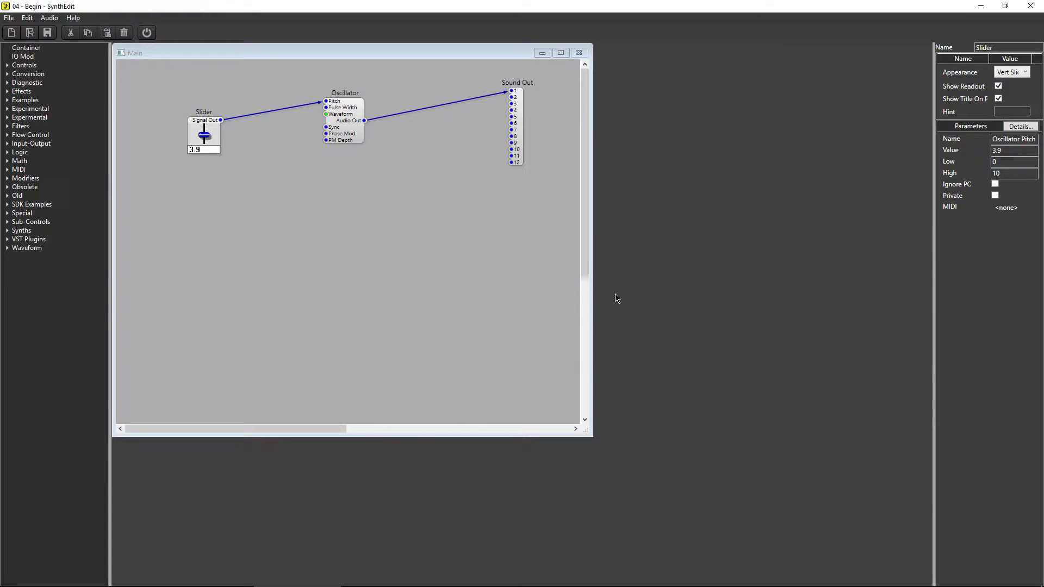
- Play the current patch briefly, and add a VCA module below and between the Oscillator and Sound Out
{"action": "left_click", "coordinate": [146, 34]}
{"action": "left_click", "coordinate": [147, 33]}
{"action": "double_click", "coordinate": [20, 179]}
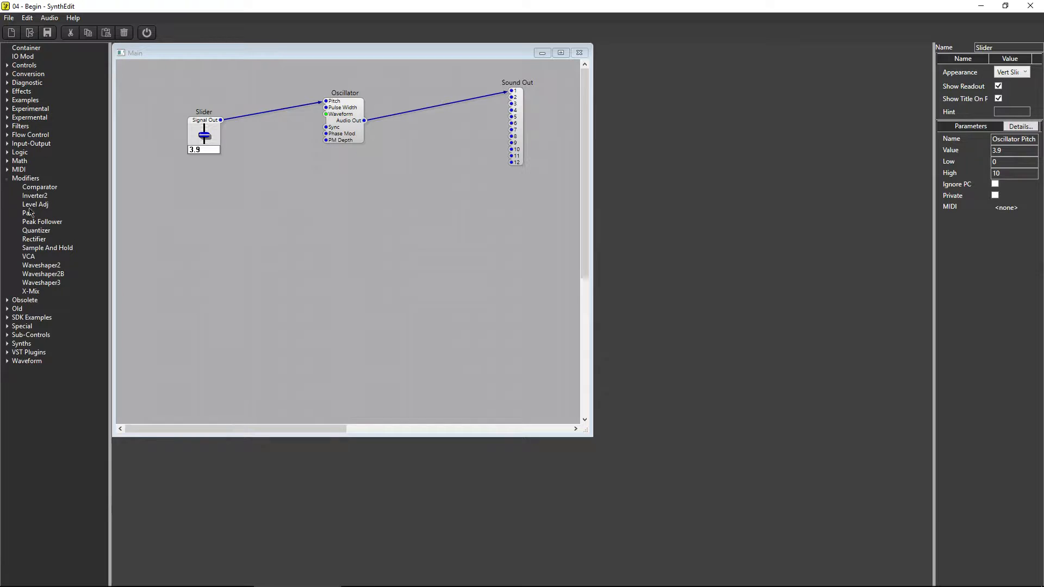
{"action": "left_click_drag", "start_coordinate": [28, 257], "coordinate": [417, 204]}
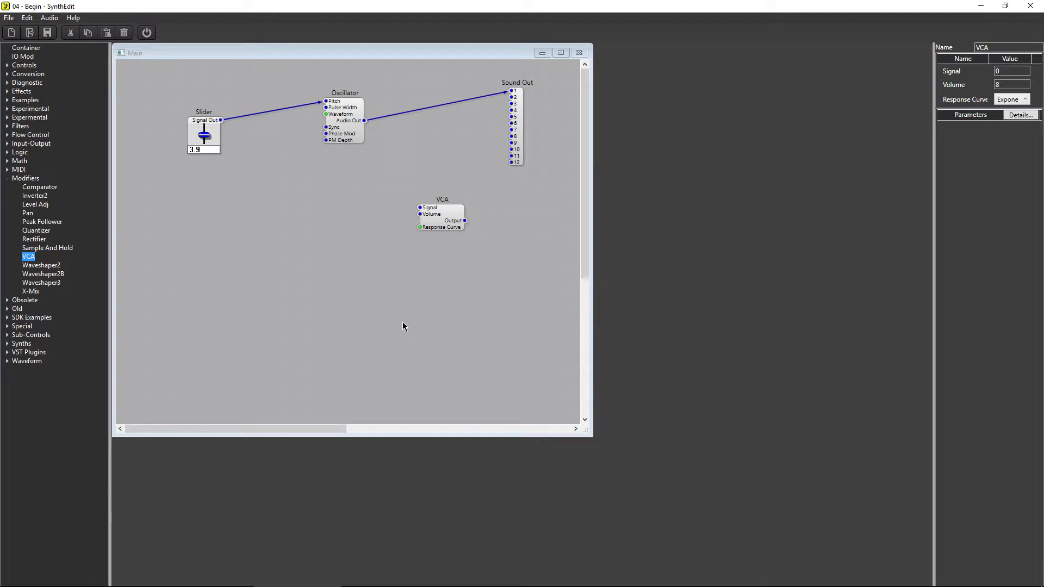
- Replace the direct Oscillator-to-Sound Out connection by routing Audio Out into the VCA's Signal and its Output into Sound Out input 1
{"action": "left_click", "coordinate": [385, 116]}
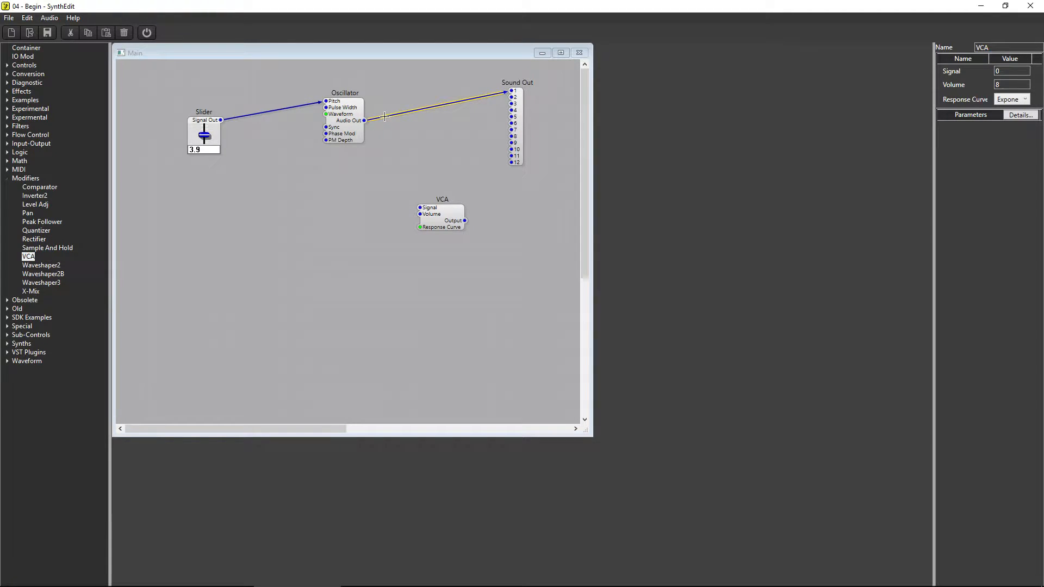
{"action": "key", "text": "Delete"}
{"action": "left_click_drag", "start_coordinate": [364, 120], "coordinate": [420, 208]}
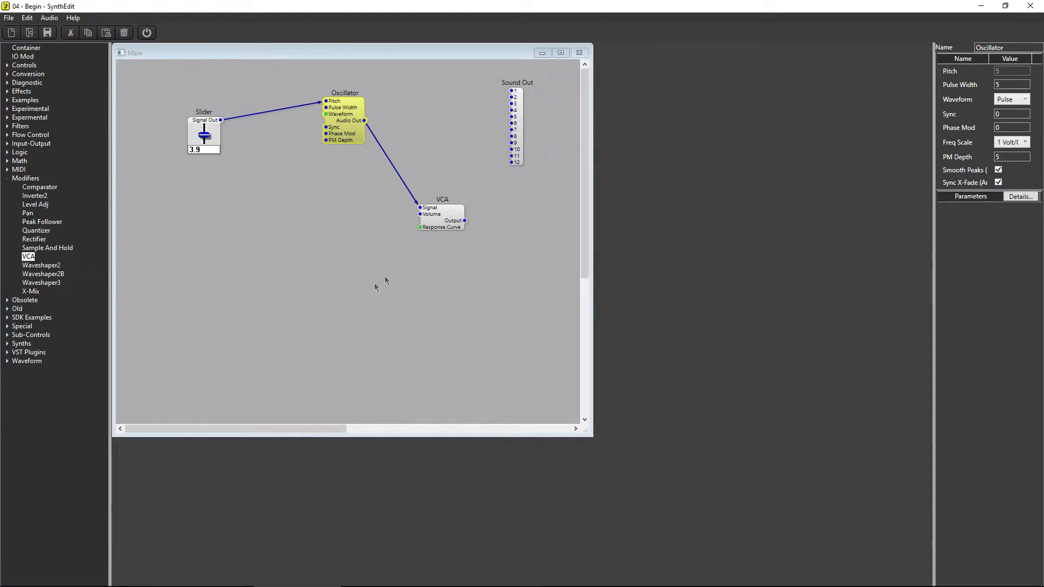
{"action": "left_click_drag", "start_coordinate": [463, 226], "coordinate": [511, 96]}
{"action": "left_click_drag", "start_coordinate": [443, 221], "coordinate": [426, 186]}
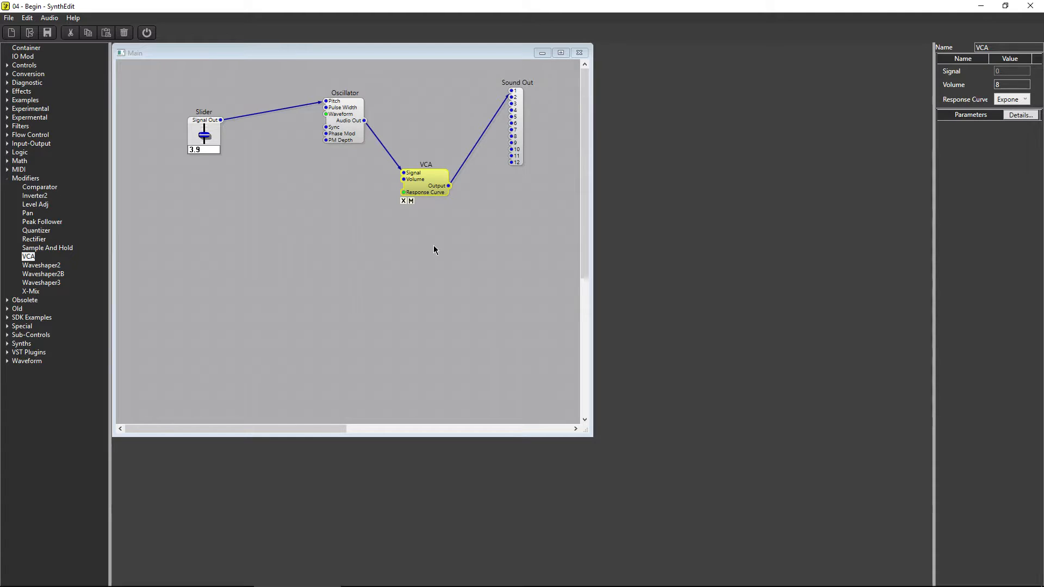
- Set the VCA's Volume to 5, playing the patch before and after the change to compare loudness
{"action": "left_click", "coordinate": [148, 34]}
{"action": "left_click", "coordinate": [148, 33]}
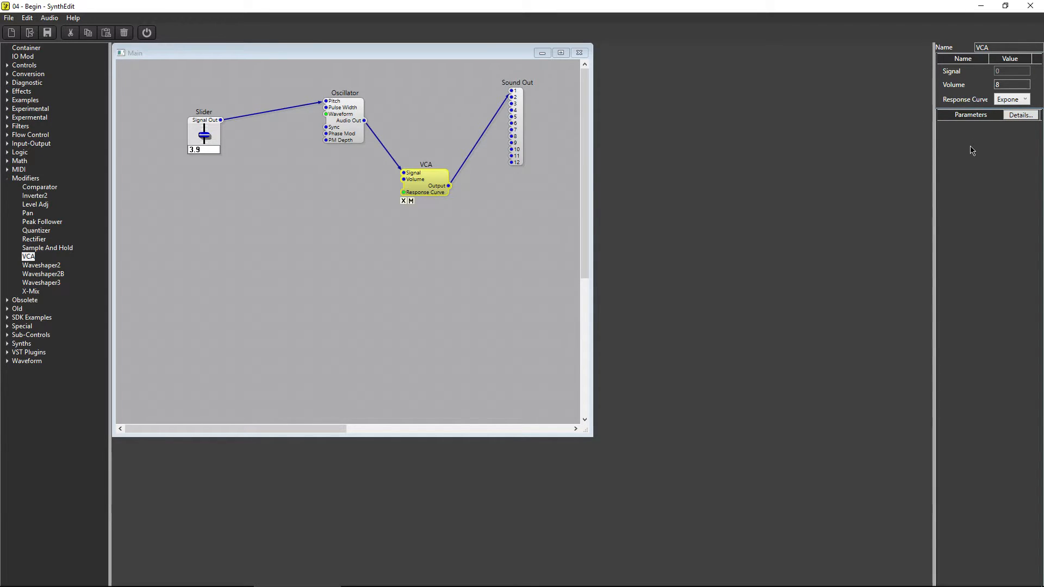
{"action": "left_click", "coordinate": [1010, 86]}
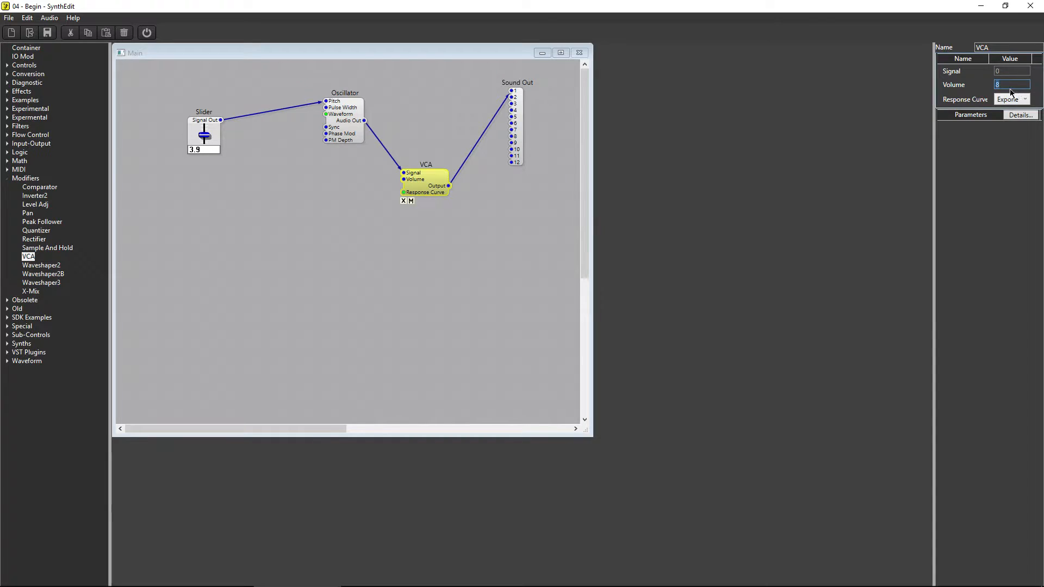
{"action": "type", "text": "5"}
{"action": "key", "text": "Tab"}
{"action": "left_click", "coordinate": [147, 33]}
- Add a second Slider below the VCA and connect its Signal Out to the VCA's Volume input
{"action": "left_click", "coordinate": [8, 66]}
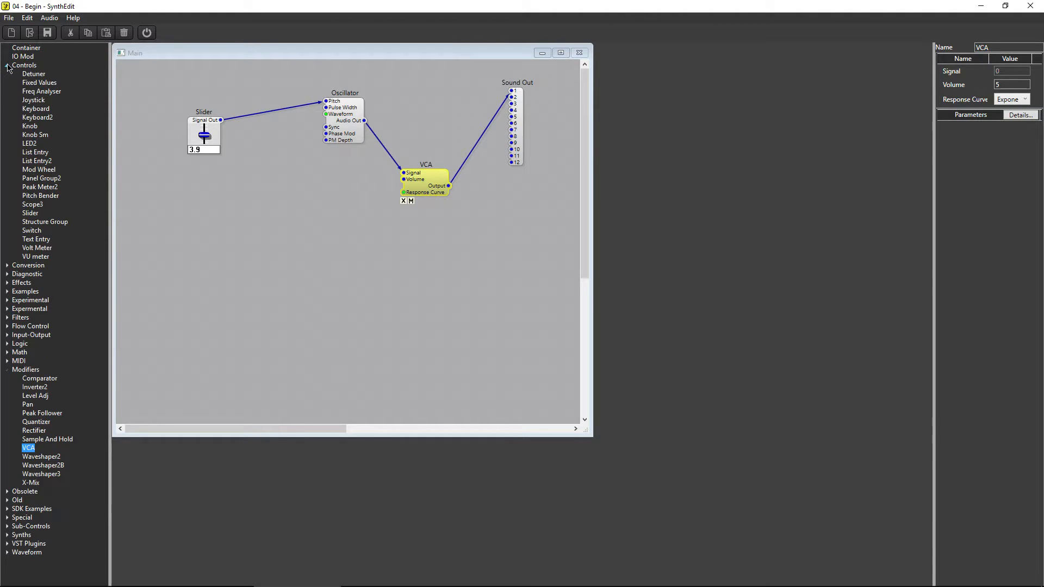
{"action": "left_click_drag", "start_coordinate": [31, 214], "coordinate": [349, 275]}
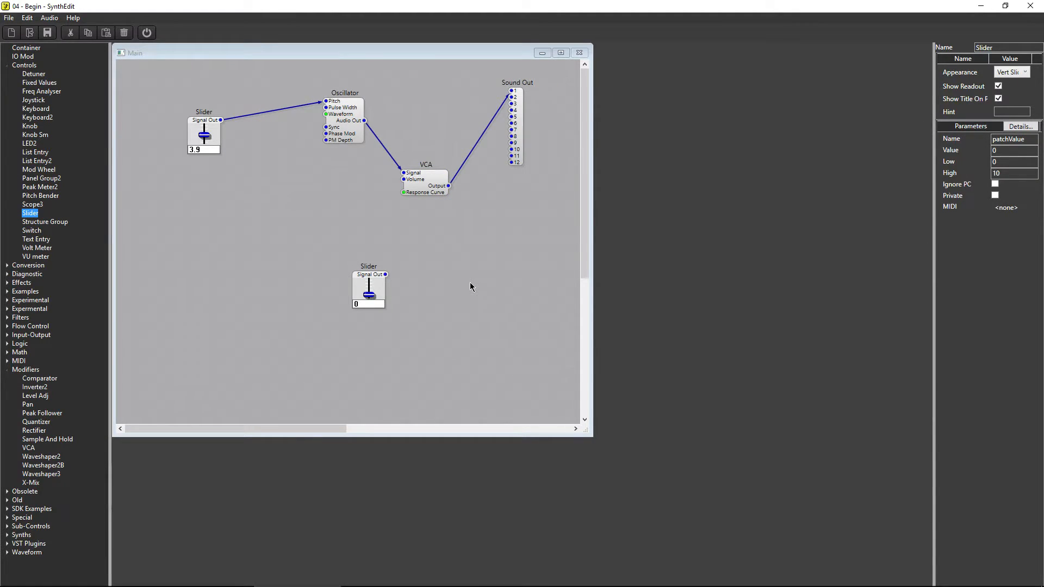
{"action": "left_click_drag", "start_coordinate": [385, 274], "coordinate": [403, 182]}
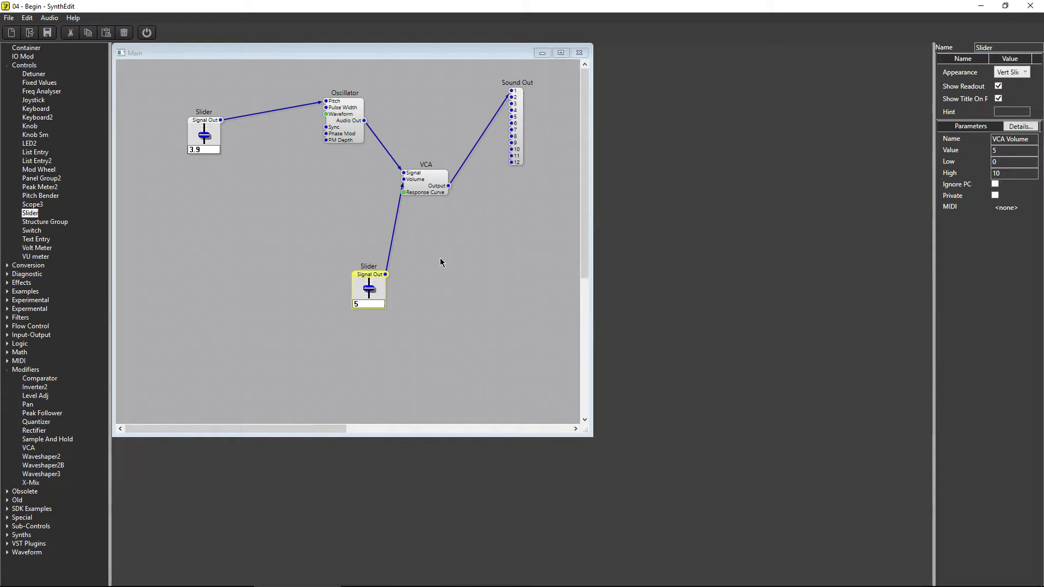
- Play the patch while moving the VCA volume slider down and up, leaving it at 1.65 before stopping the audio
{"action": "left_click", "coordinate": [147, 33]}
{"action": "left_click_drag", "start_coordinate": [369, 289], "coordinate": [371, 361]}
{"action": "left_click_drag", "start_coordinate": [370, 297], "coordinate": [382, 251]}
{"action": "left_click", "coordinate": [147, 33]}
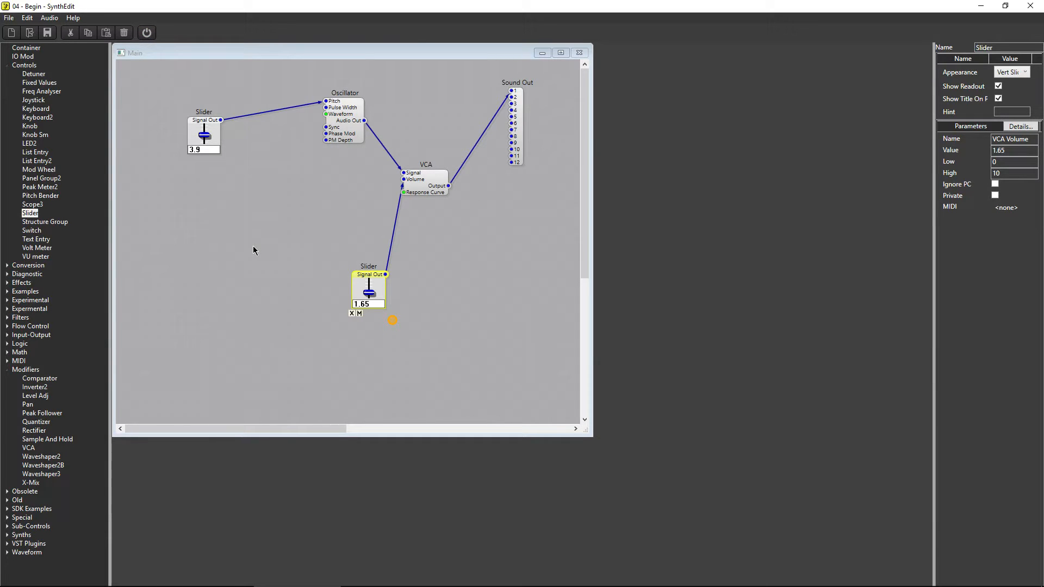
- Place the volume slider under the VCA and the Oscillator's pitch slider beside it, under the Oscillator
{"action": "left_click_drag", "start_coordinate": [358, 273], "coordinate": [369, 268]}
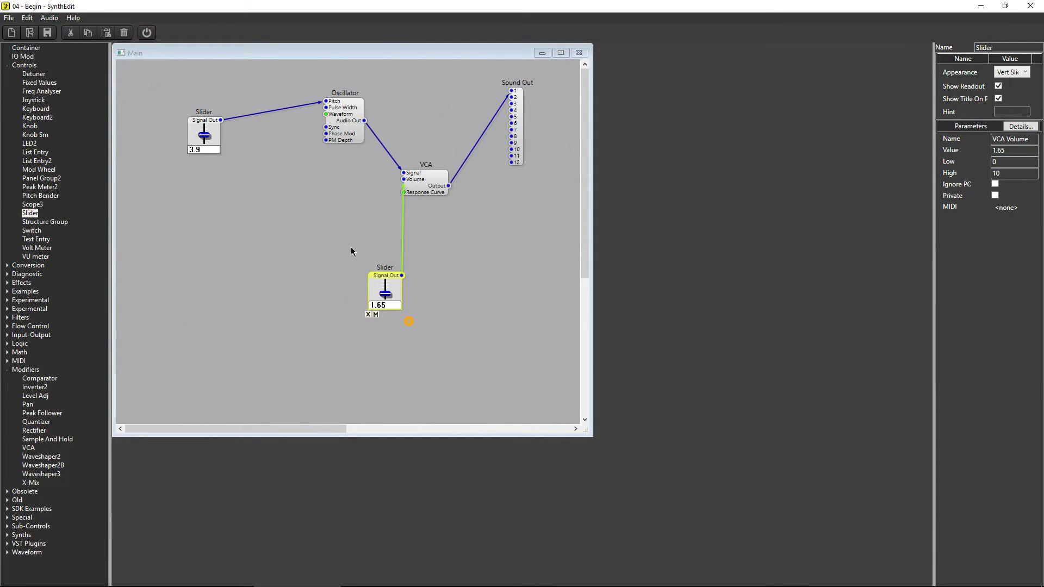
{"action": "left_click_drag", "start_coordinate": [206, 121], "coordinate": [318, 275]}
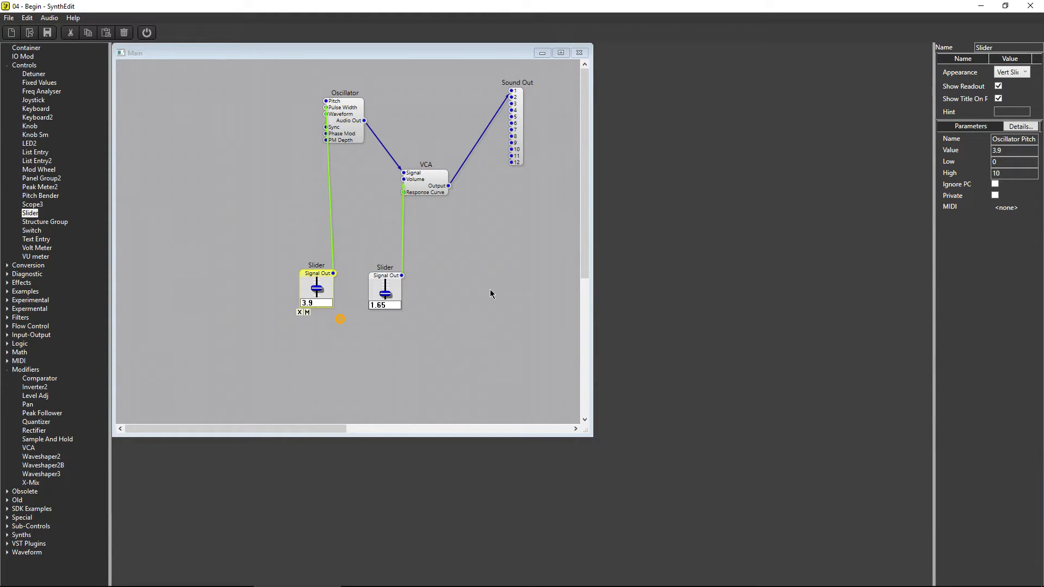
- Rename the slider connected to the VCA as Volume
{"action": "left_click", "coordinate": [386, 281]}
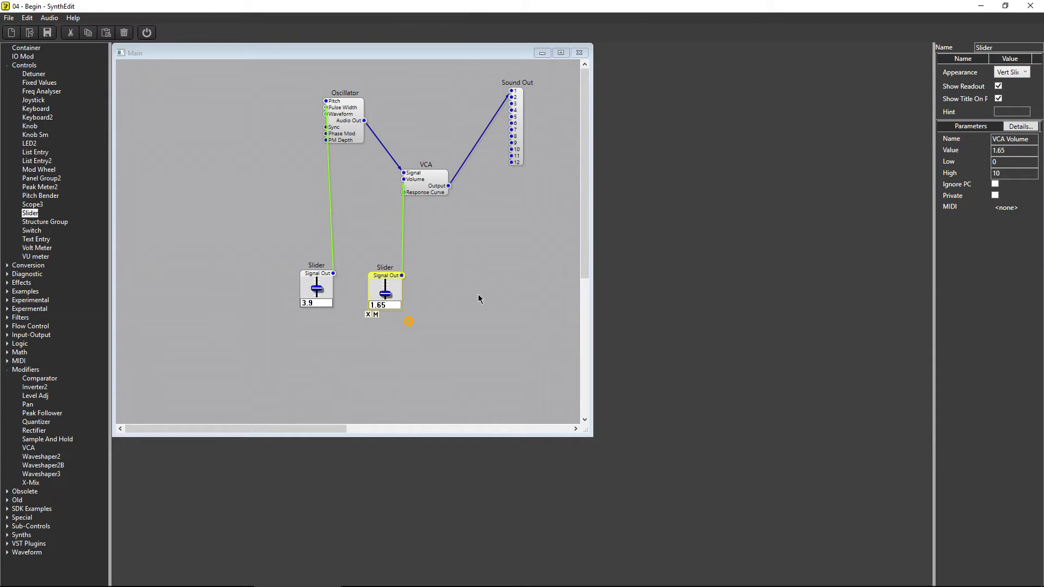
{"action": "left_click_drag", "start_coordinate": [999, 48], "coordinate": [968, 49]}
{"action": "type", "text": "Volume"}
{"action": "key", "text": "Return"}
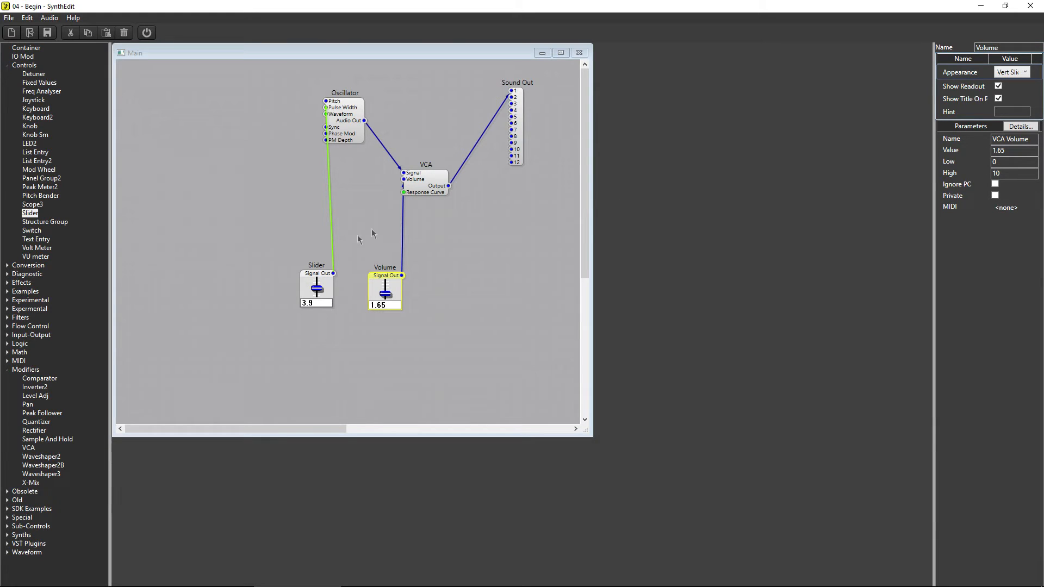
- Rename the slider connected to the Oscillator as Pitch
{"action": "left_click", "coordinate": [320, 278]}
{"action": "left_click_drag", "start_coordinate": [999, 47], "coordinate": [961, 48]}
{"action": "type", "text": "Pitch"}
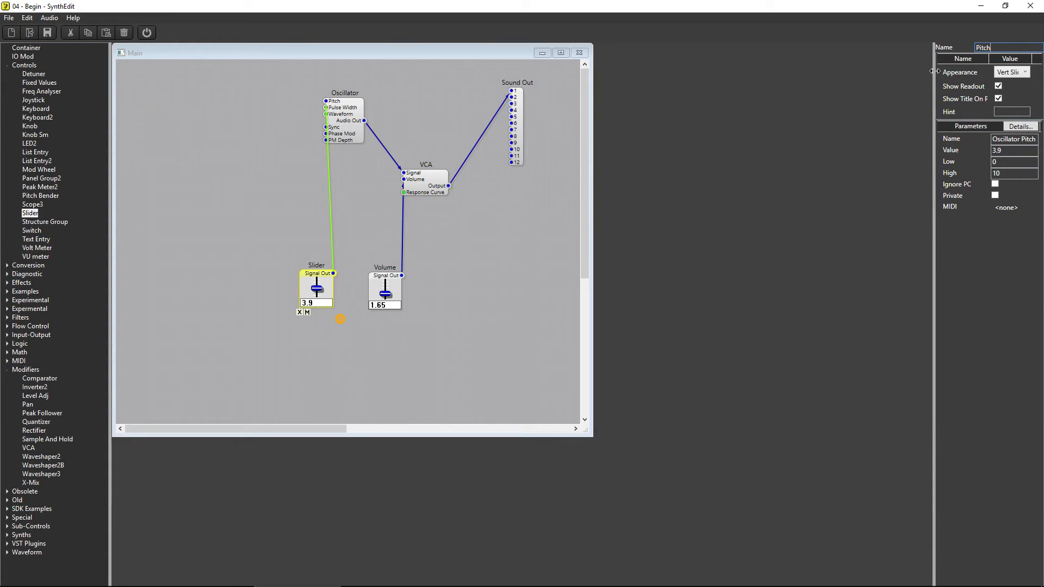
{"action": "key", "text": "Return"}
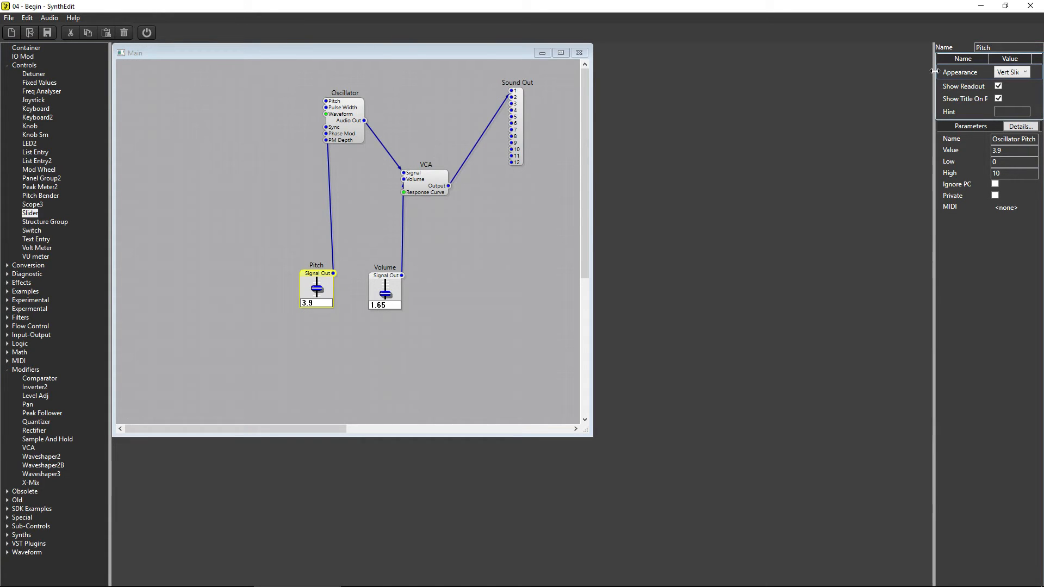